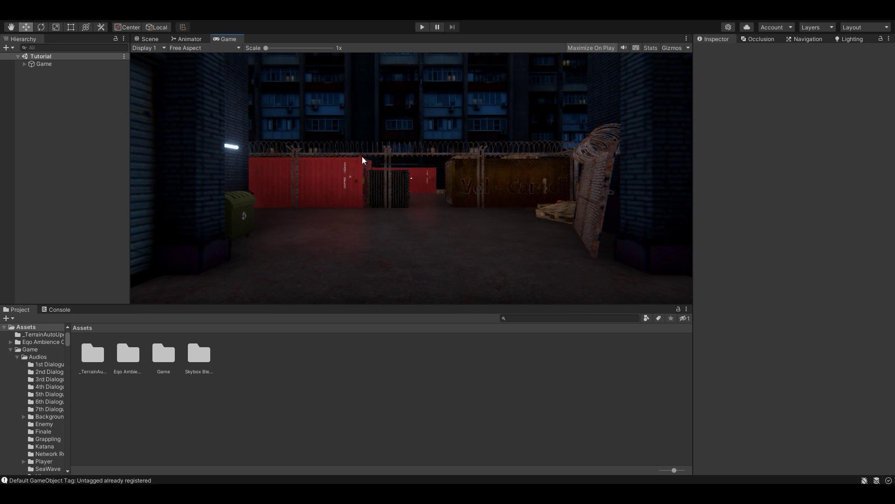
Test the scene in Play mode, exit it, and create a new empty GameObject.
click(422, 26)
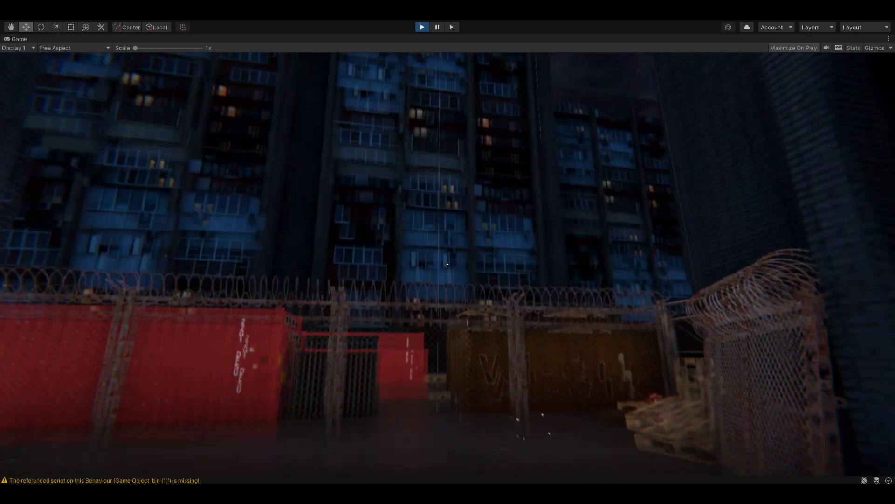
key(ctrl+p)
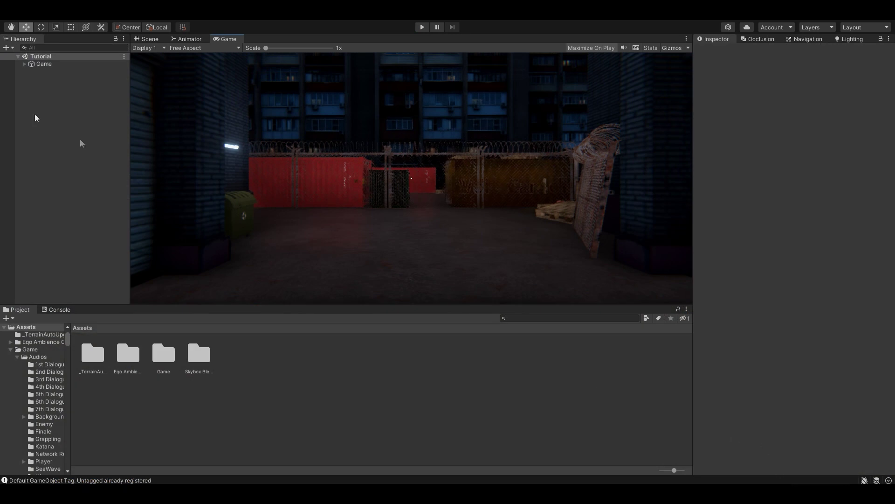
right_click(56, 96)
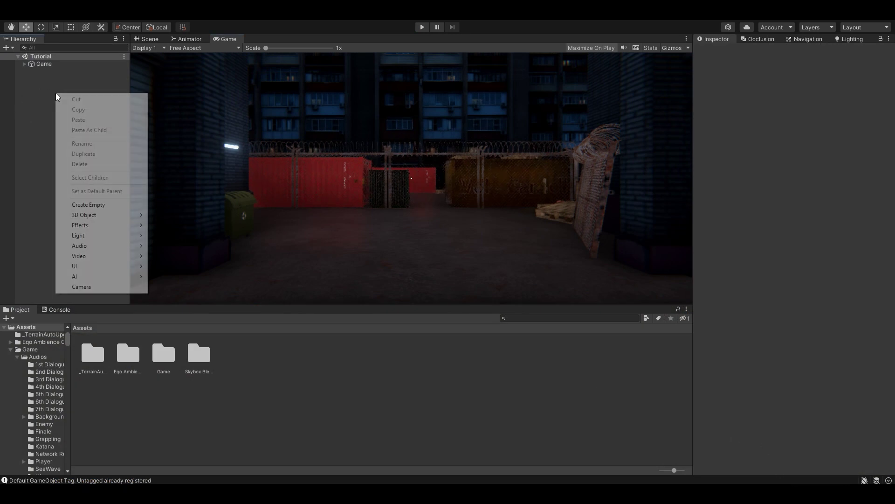
click(112, 207)
Add the Eqo Ambience Creator component and dismiss the No Profile warning raised when including Siren.
click(813, 124)
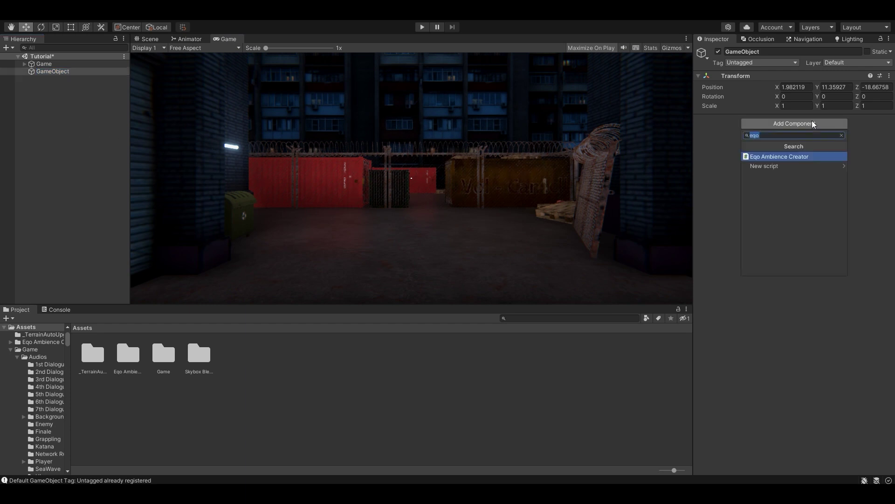
click(800, 158)
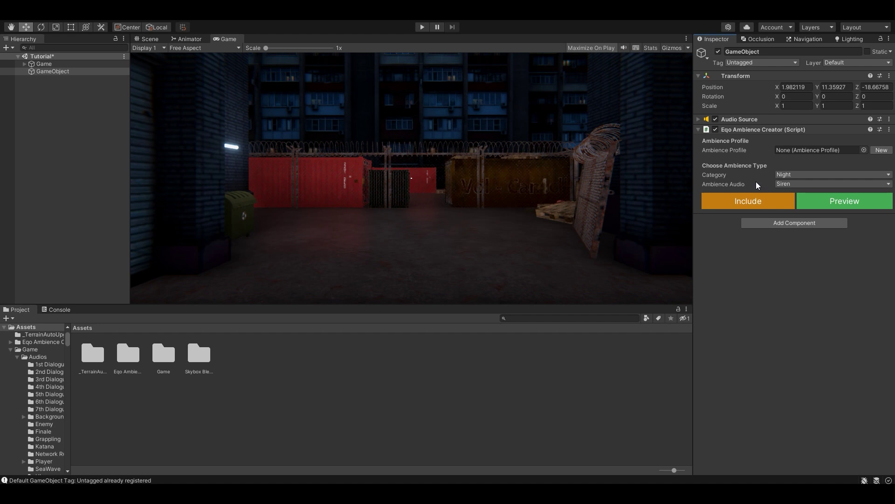
click(756, 202)
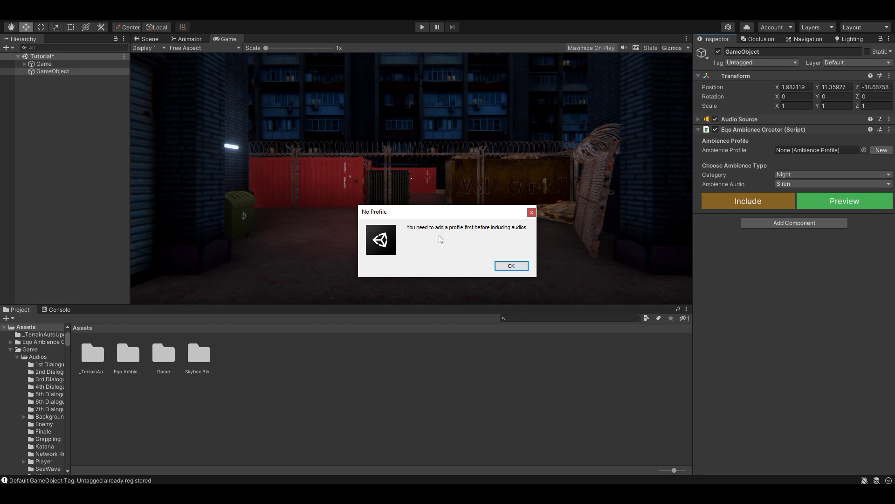
click(516, 266)
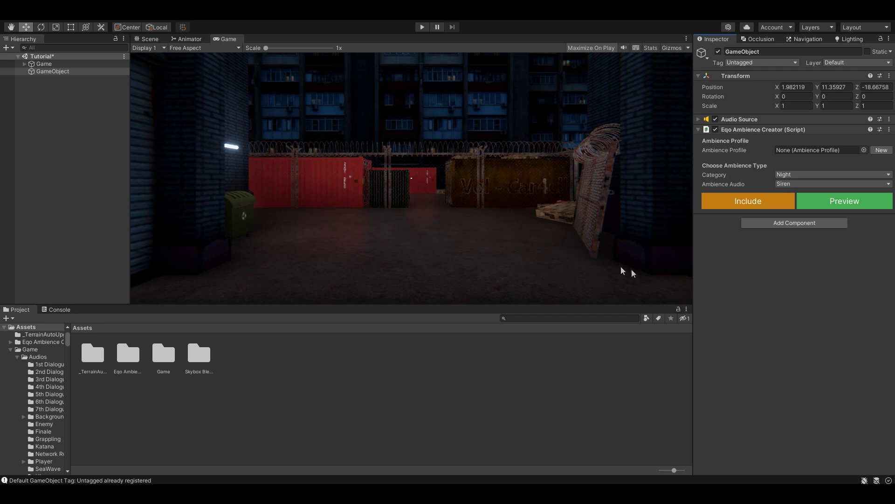
Create a new Ambience Profile, check the new asset in Assets, then reselect the GameObject.
click(881, 151)
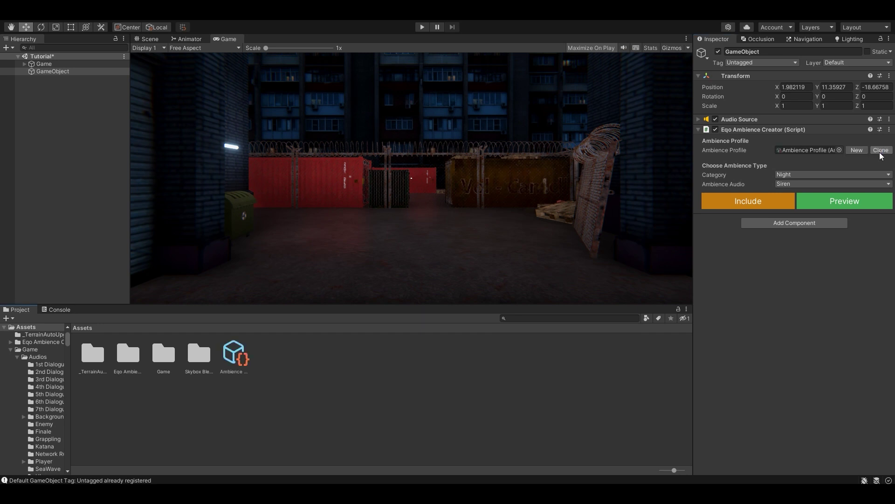
click(237, 356)
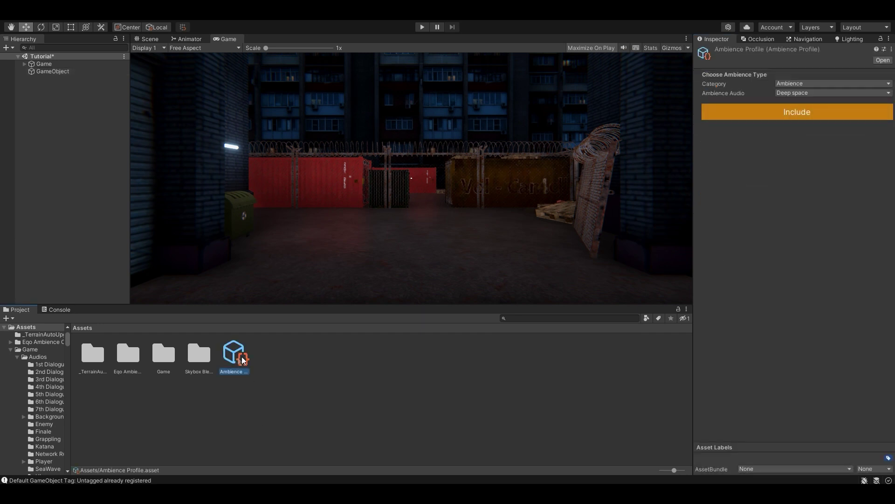
click(67, 71)
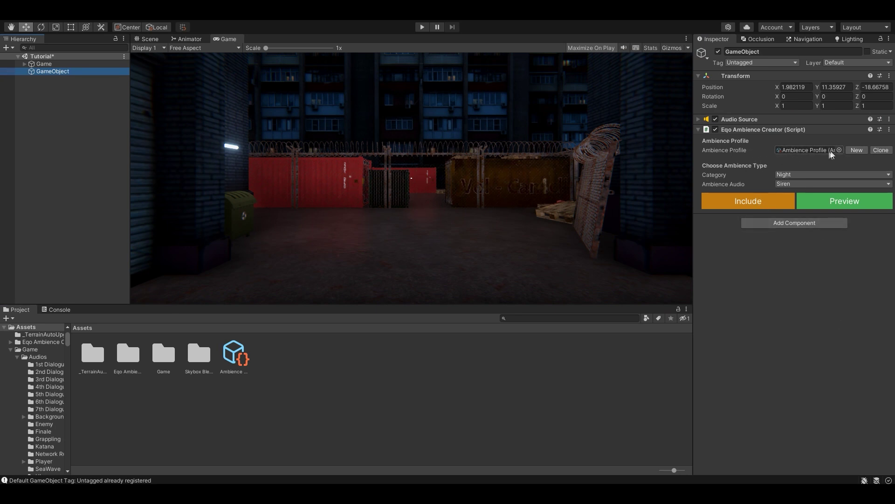
right_click(352, 376)
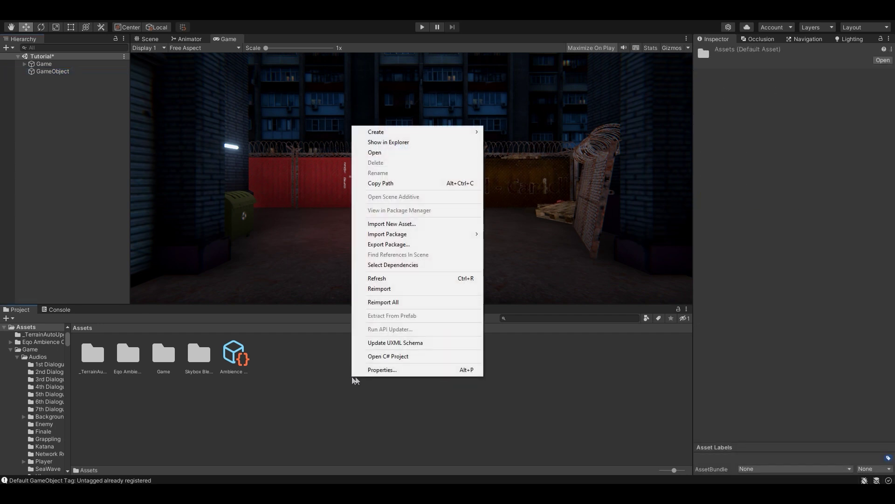
mouse_move(452, 135)
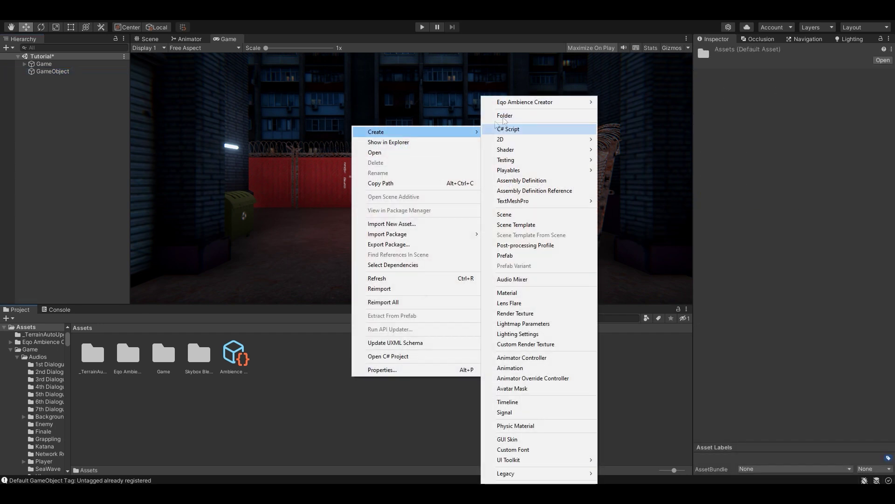
mouse_move(582, 103)
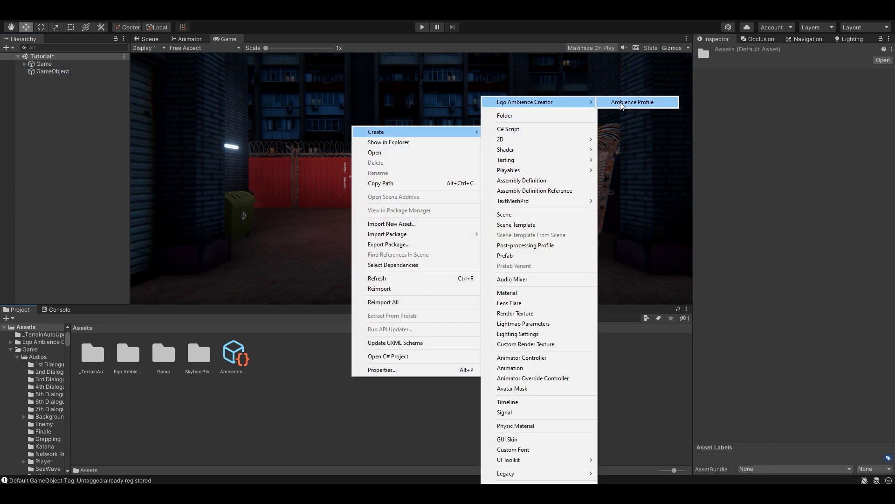
click(347, 411)
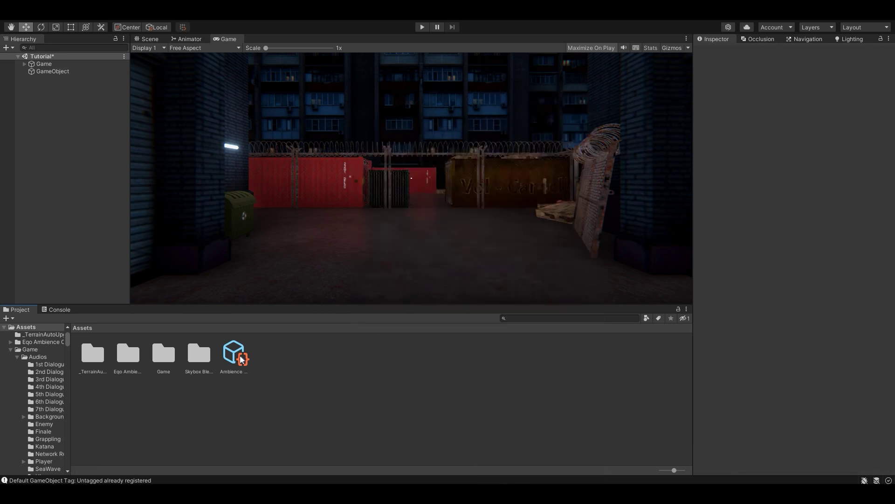
click(52, 71)
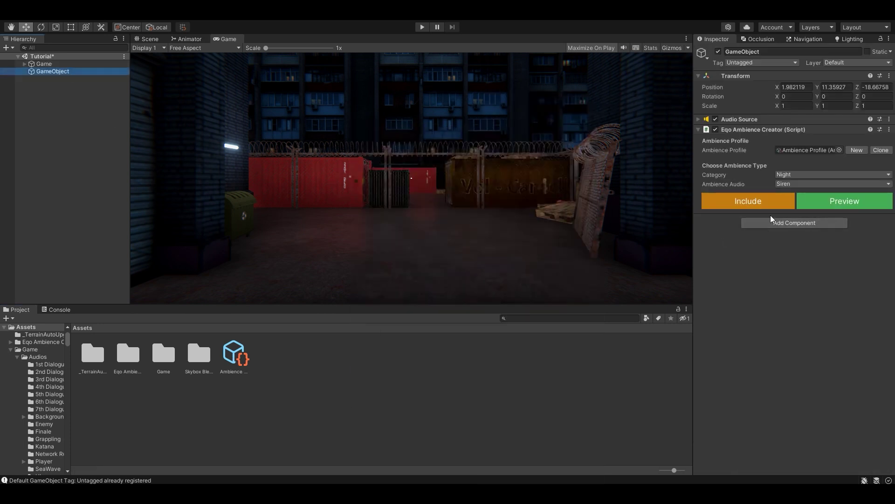
click(797, 183)
Audition the Cityscape 2 and Cityscape ambience audios with Preview and Stop.
click(811, 195)
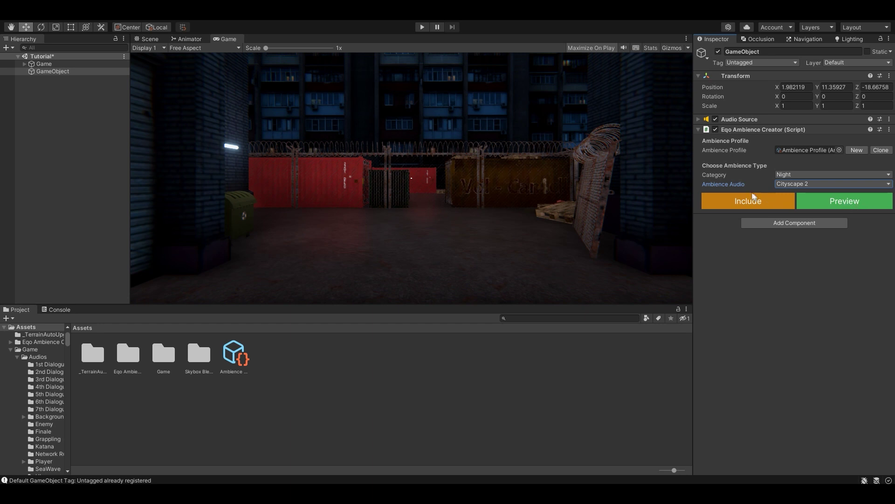
click(855, 202)
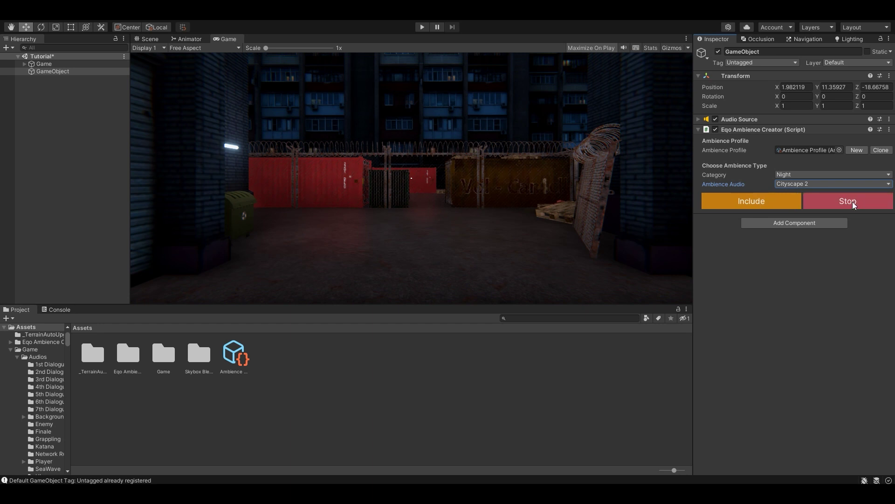
click(863, 197)
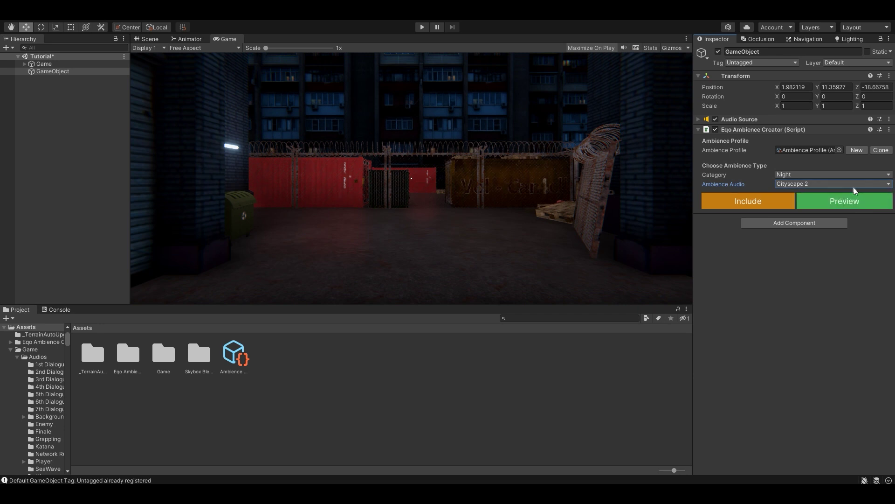
click(853, 185)
click(834, 200)
click(834, 201)
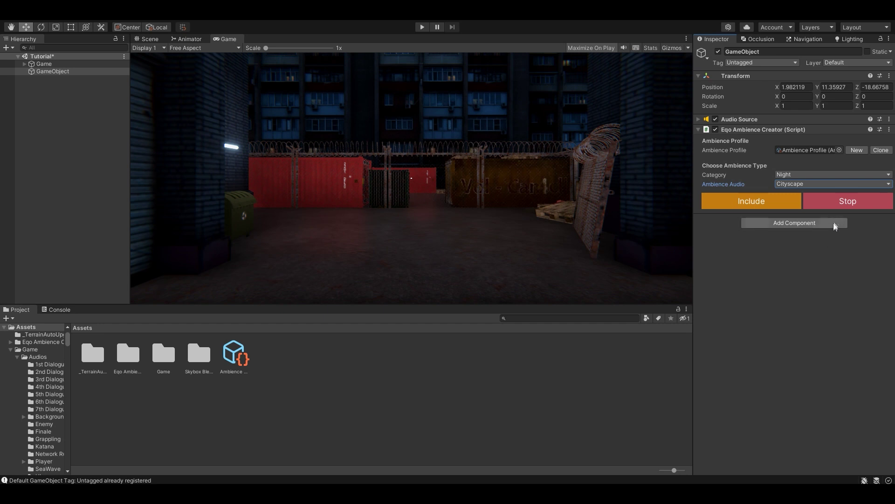
click(841, 205)
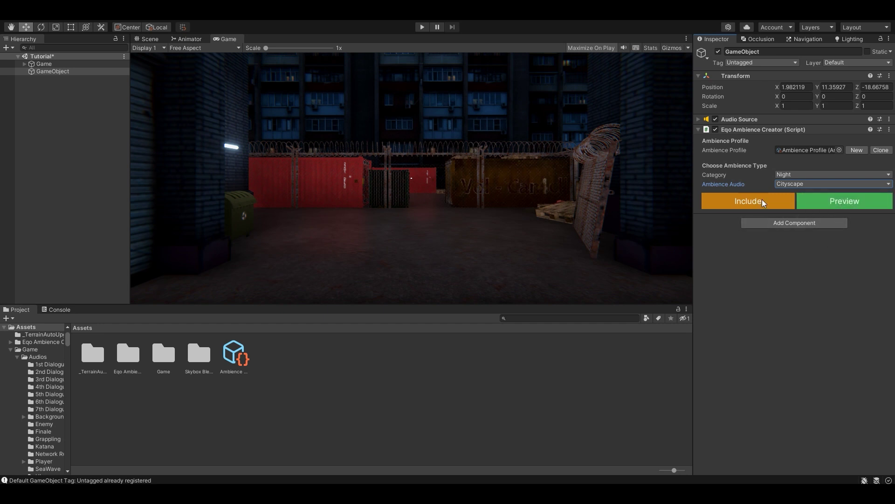
Include Night - Cityscape as a layer and adjust its Volume slider.
click(762, 199)
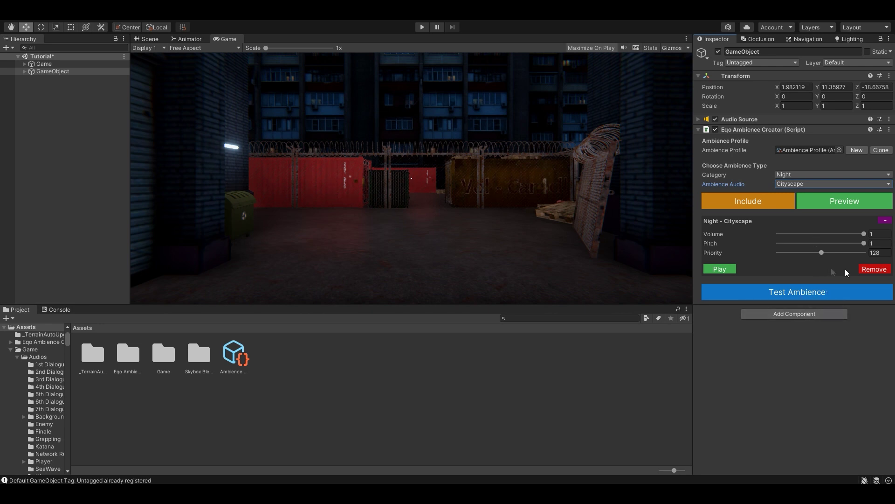
click(863, 234)
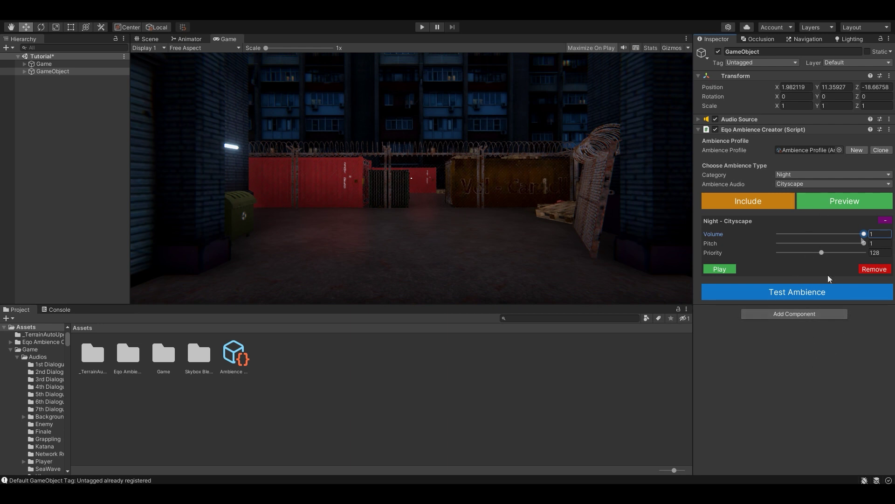
mouse_move(865, 234)
mouse_down()
mouse_move(804, 236)
mouse_move(873, 238)
mouse_up()
Include a Rain - Light rain layer and play all ambience layers together.
click(821, 176)
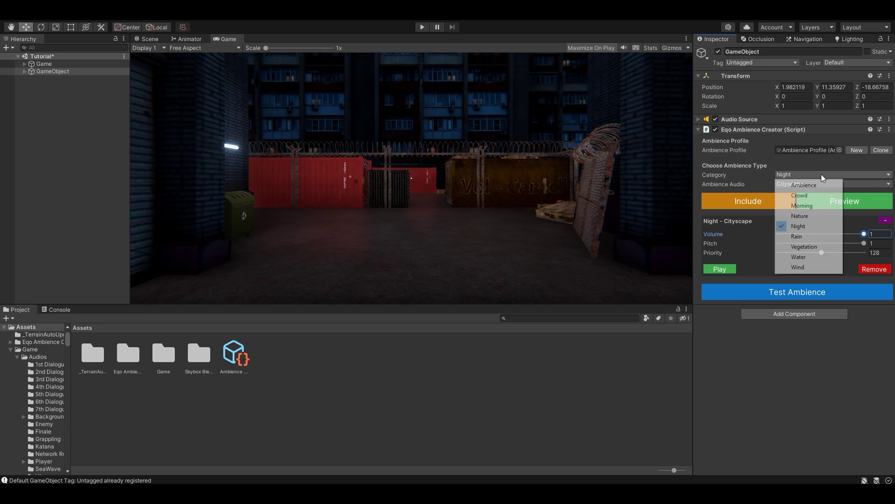
click(815, 238)
click(861, 184)
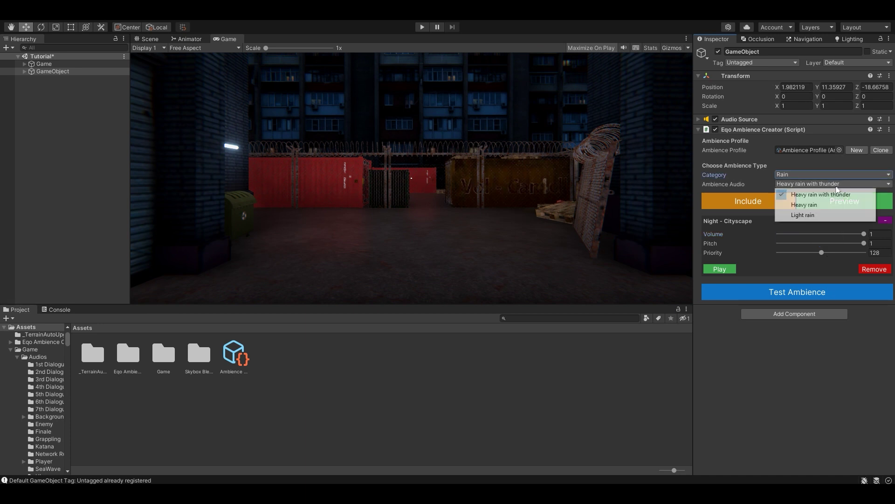
click(827, 215)
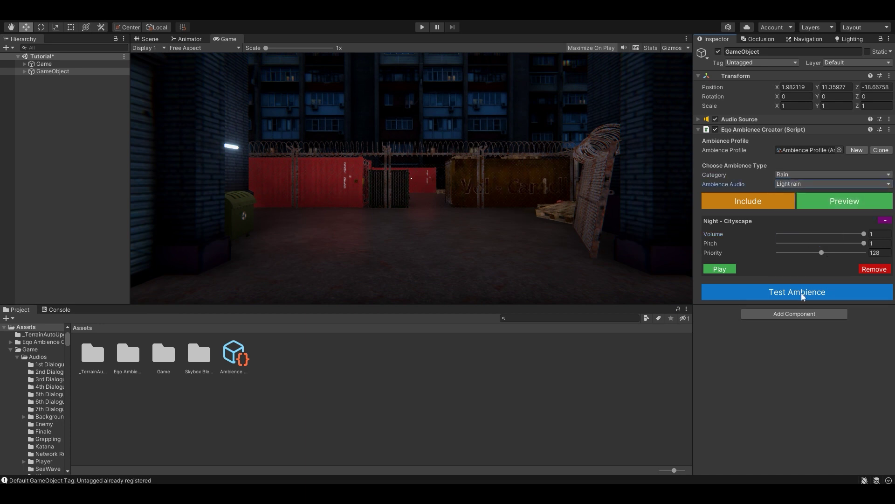
click(775, 207)
click(808, 356)
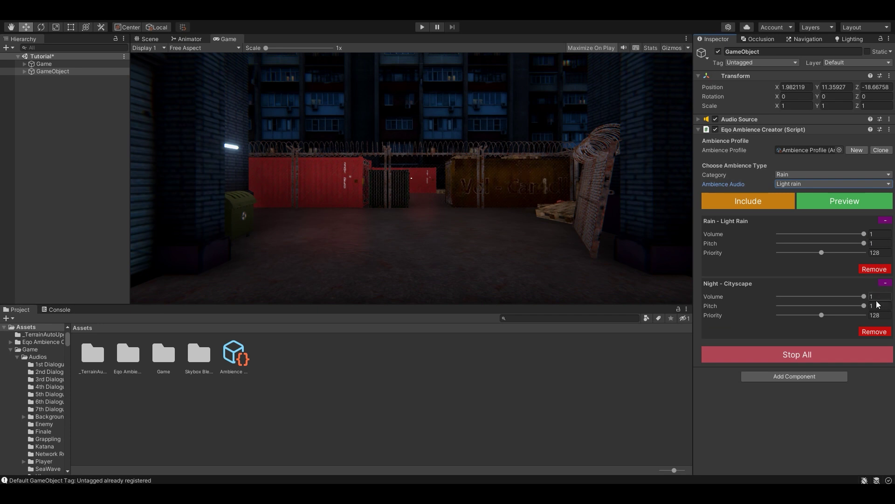
Lower Light Rain volume to 0.628 and Night - Cityscape volume to 0.381.
drag(864, 297, 815, 298)
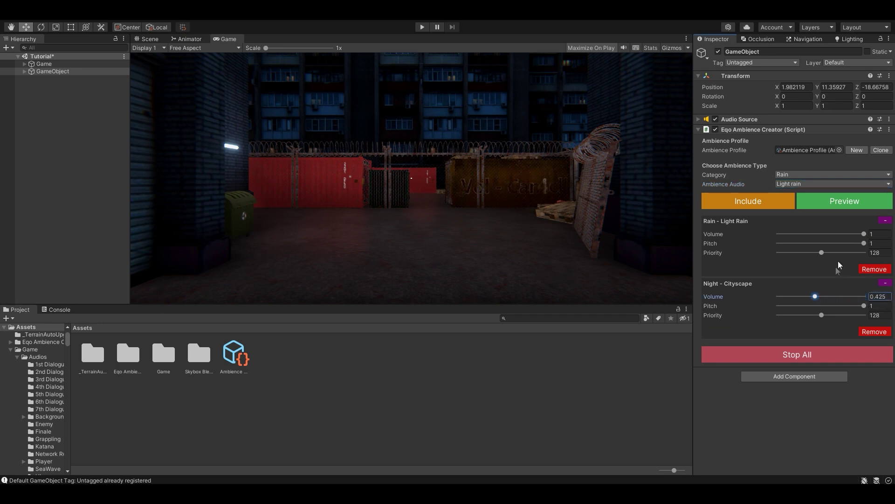
drag(865, 233, 833, 237)
drag(815, 296, 812, 297)
click(794, 175)
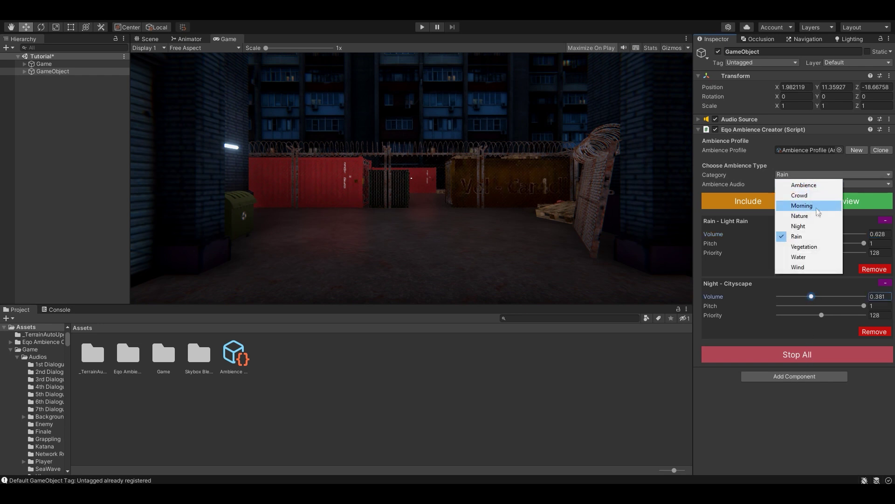
Choose Nature - Crickets and include it as a new ambience layer.
click(819, 216)
click(805, 184)
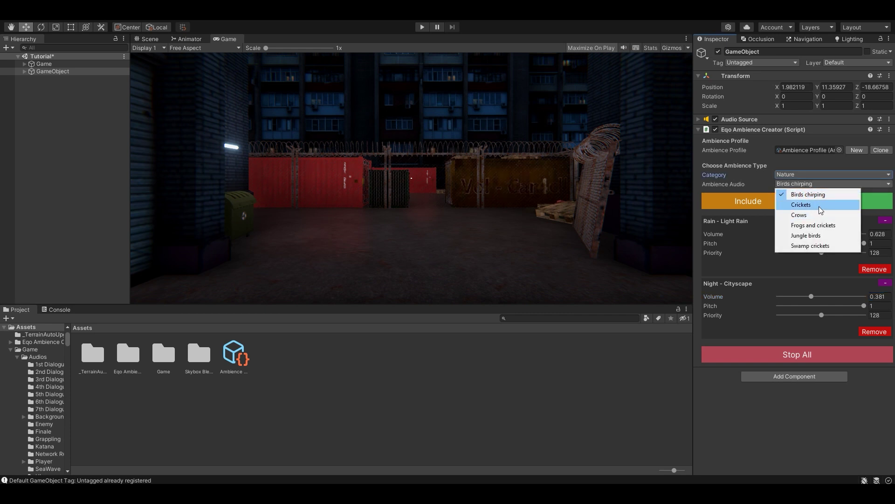
click(820, 207)
click(769, 203)
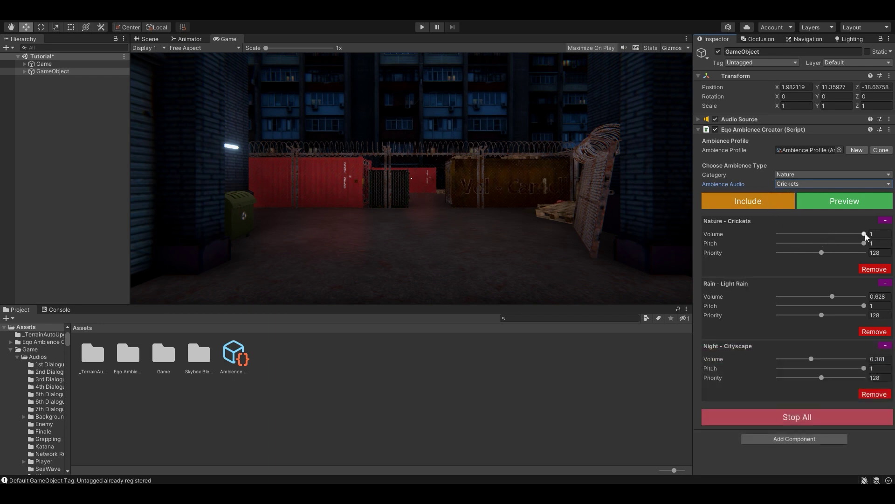
Lower the Crickets volume to 0.278 and Night - Cityscape to 0.266.
drag(864, 234, 803, 238)
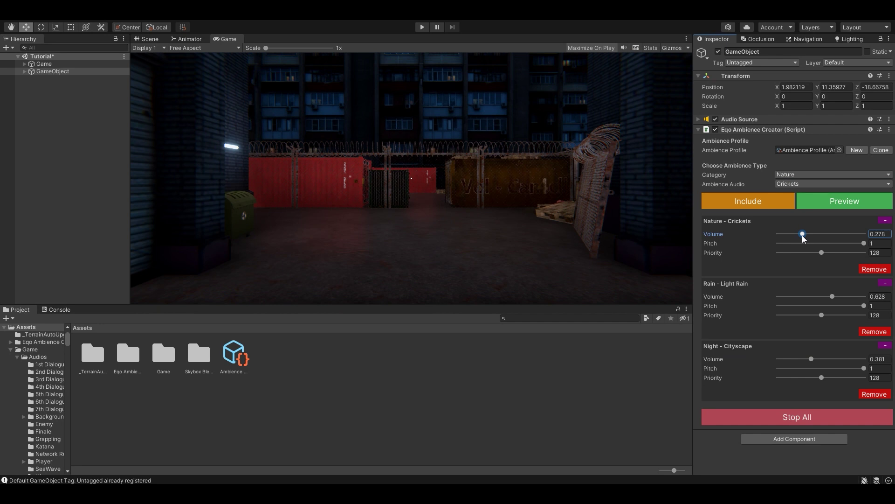
drag(811, 359, 802, 365)
click(805, 175)
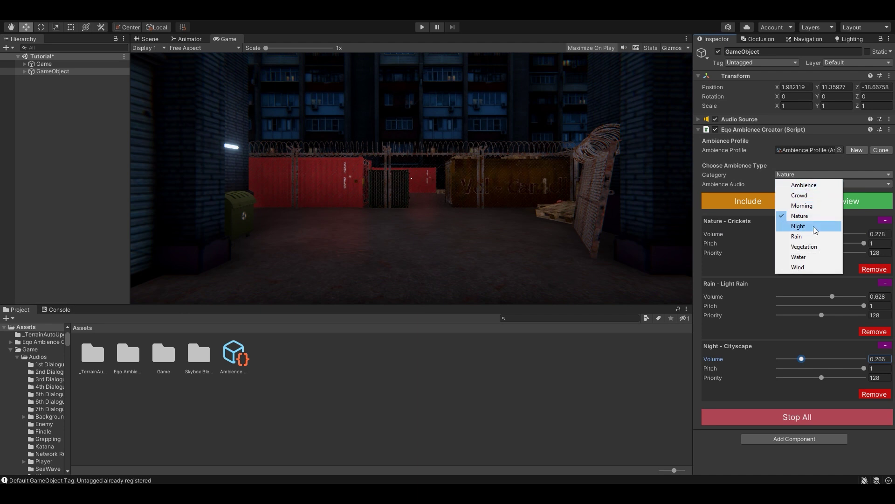
Preview Ambience - Void, stop it, and include it as a new layer.
click(807, 185)
click(818, 184)
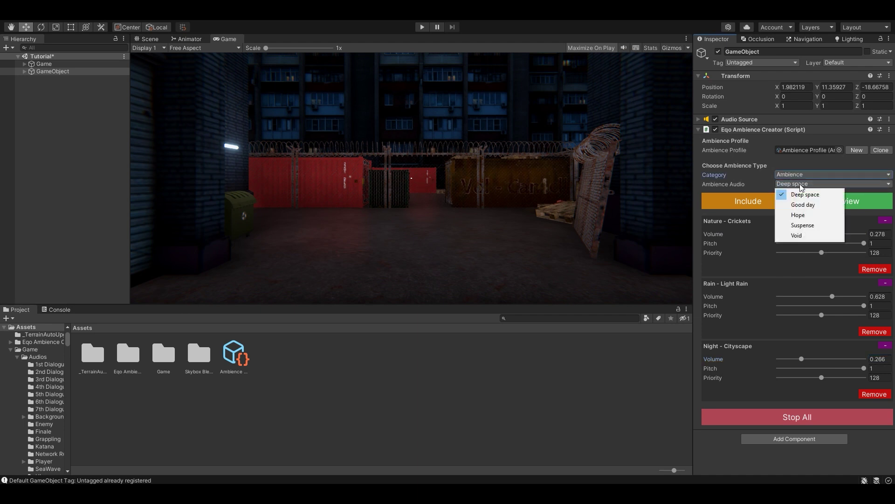
click(811, 235)
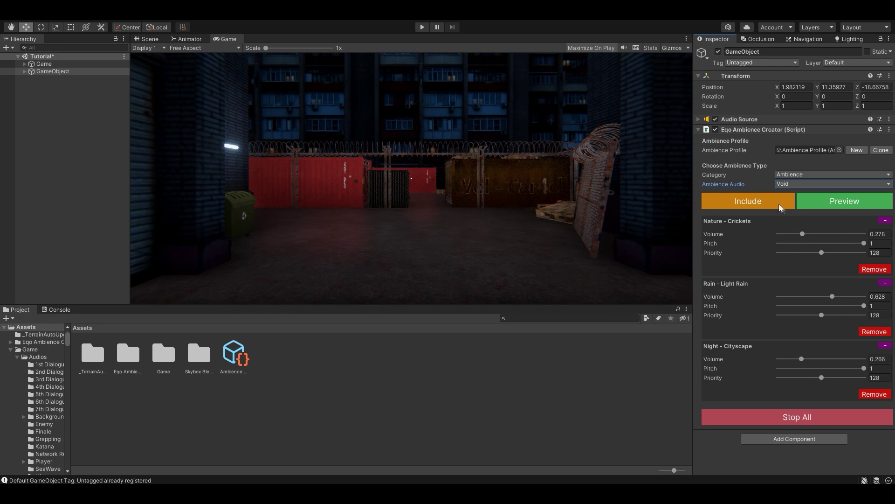
click(813, 206)
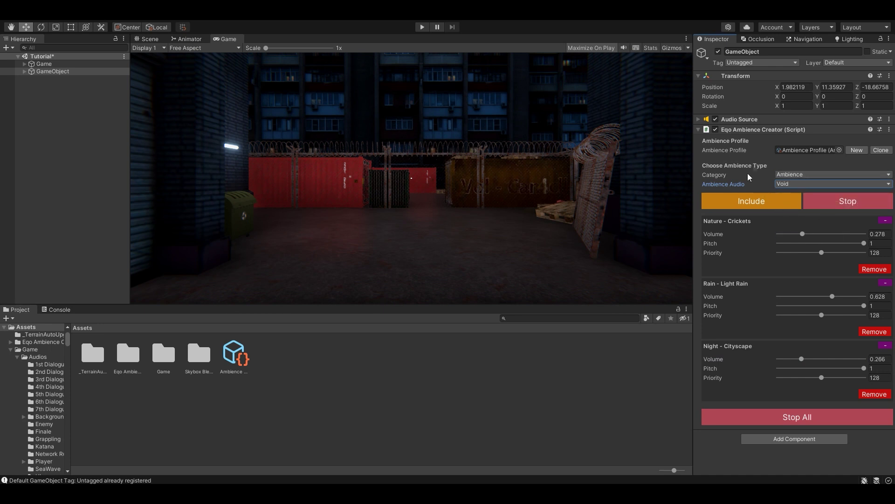
click(839, 200)
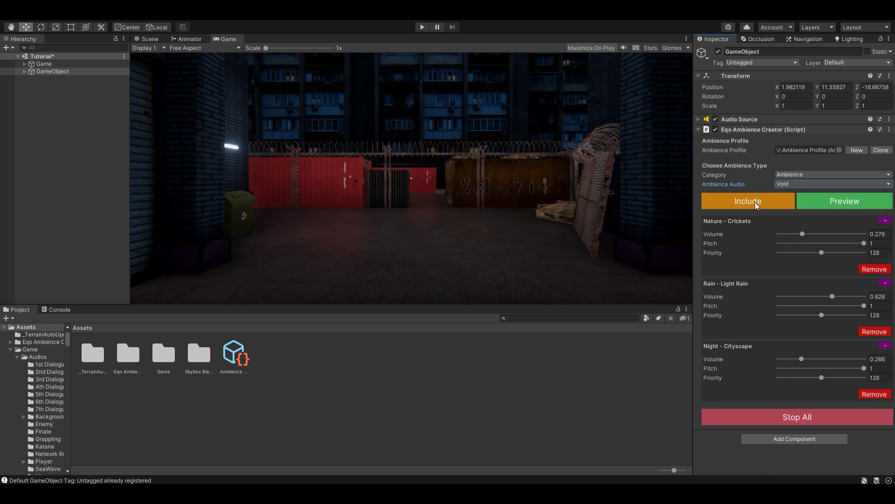
click(755, 204)
Set the Void volume to 0.387 and Night - Cityscape volume to 0.178.
drag(857, 235, 810, 235)
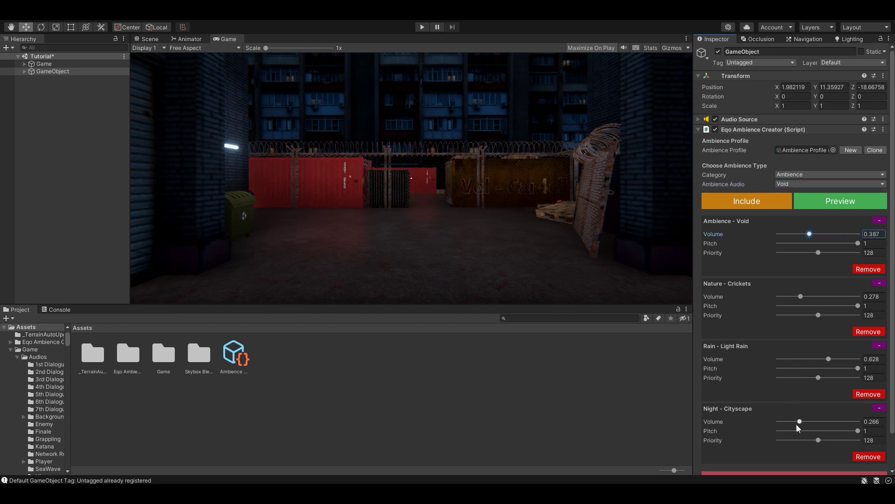
drag(800, 422, 792, 424)
drag(792, 424, 793, 424)
Lower Void to 0.328, then include Ambience - Hope with its volume at 0.499.
click(810, 234)
click(810, 183)
click(815, 215)
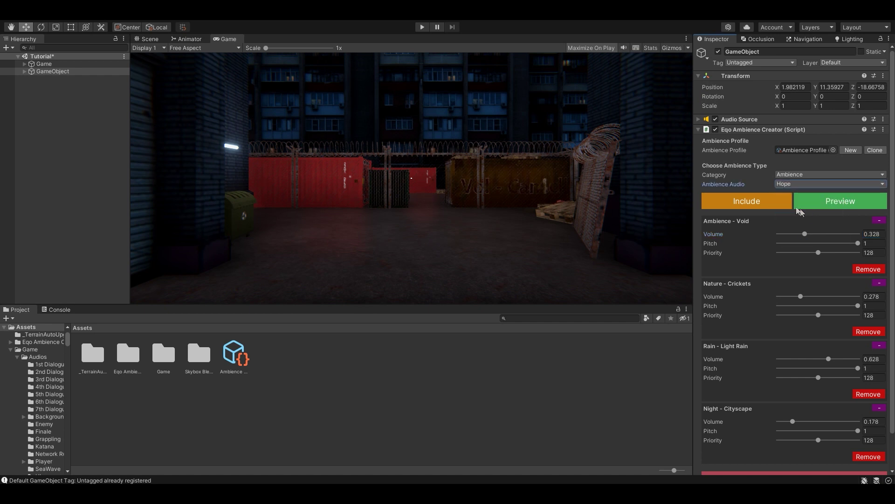
click(776, 202)
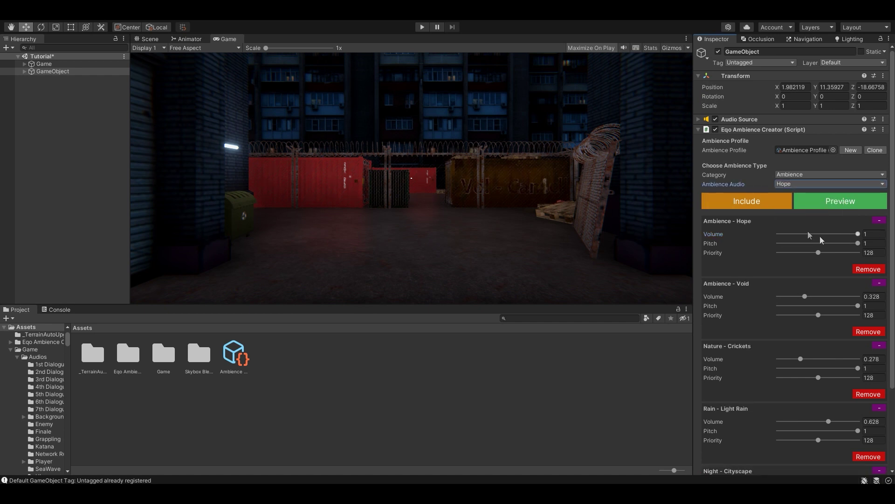
drag(856, 236, 818, 234)
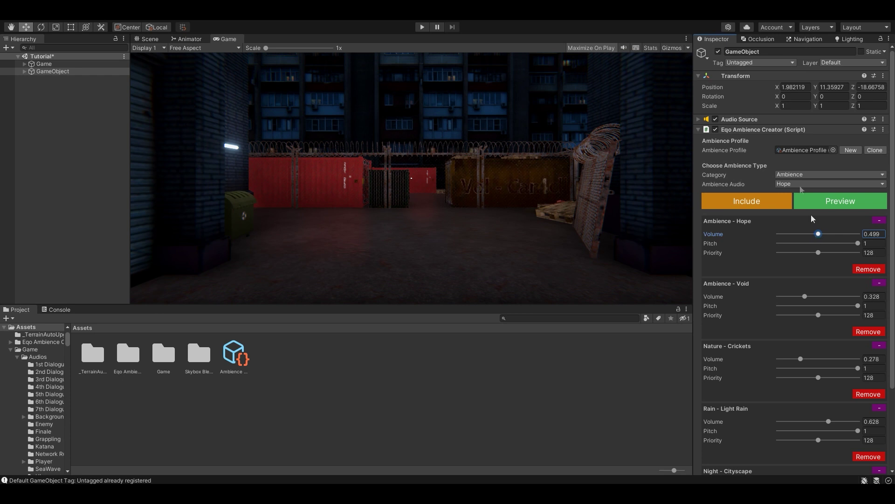
click(802, 175)
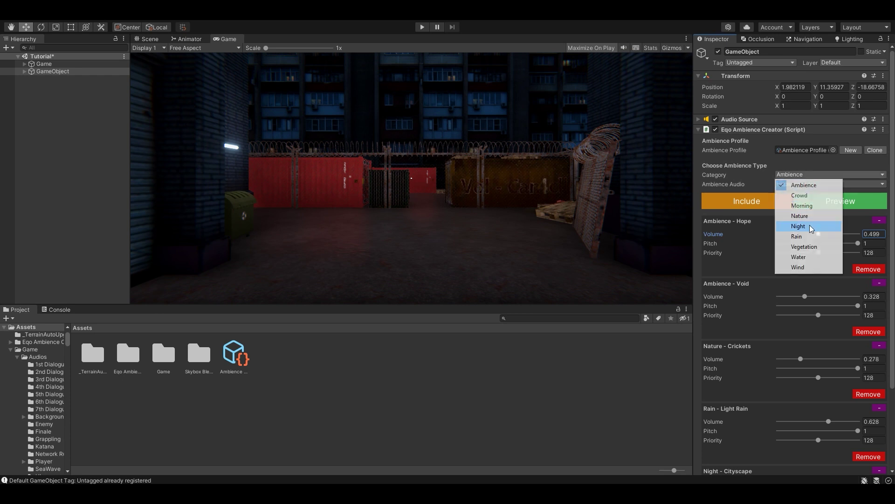
Include a Night - Siren layer at volume 0.057, then switch the category to Wind.
click(798, 226)
click(812, 183)
click(809, 215)
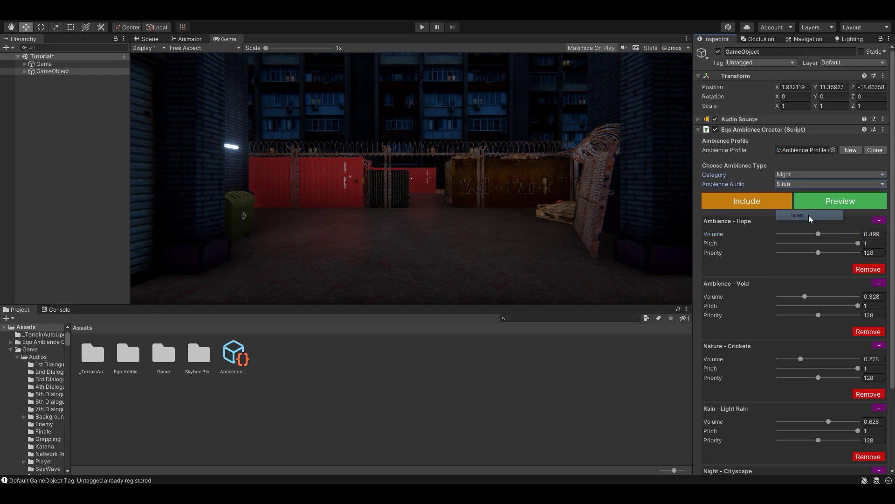
click(776, 202)
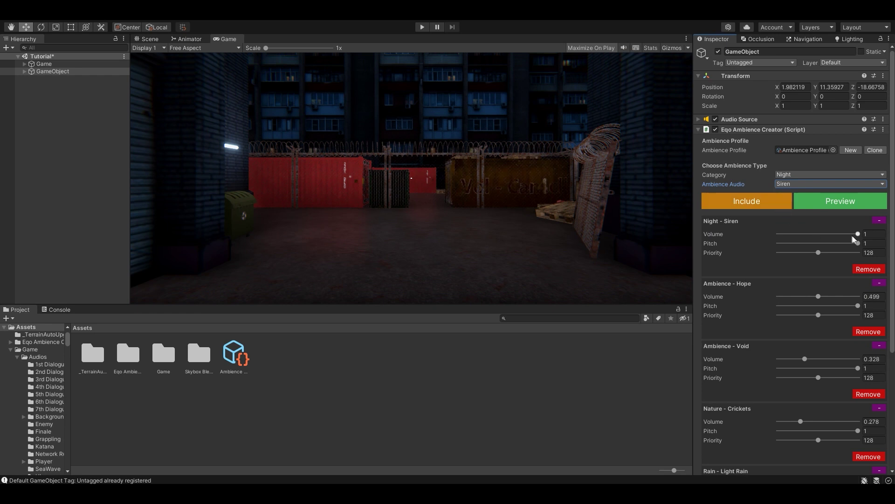
drag(858, 234, 785, 240)
click(810, 176)
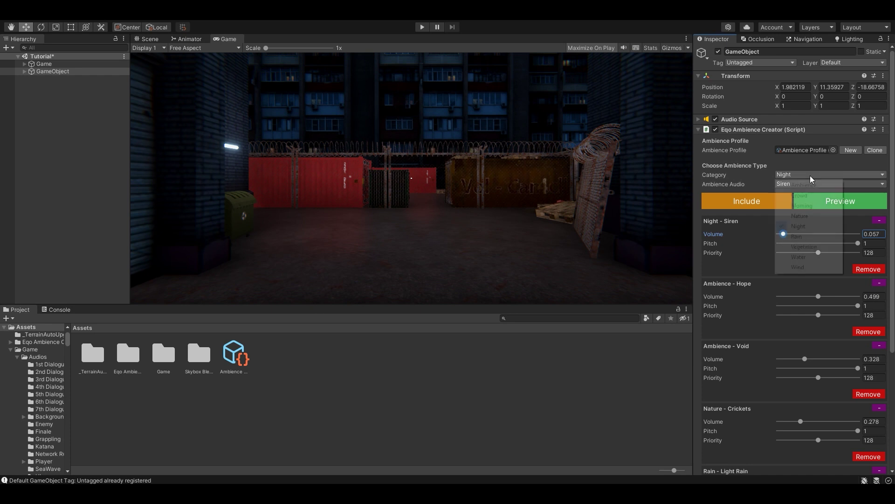
click(820, 268)
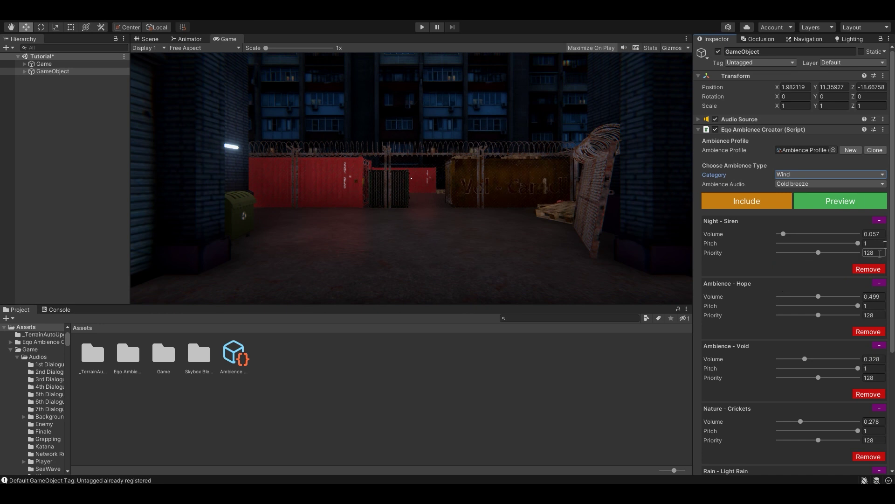
Collapse the Siren, Hope, Void, Crickets, Light Rain and Cityscape panels, then include Wind - Cold Breeze.
click(880, 221)
click(879, 241)
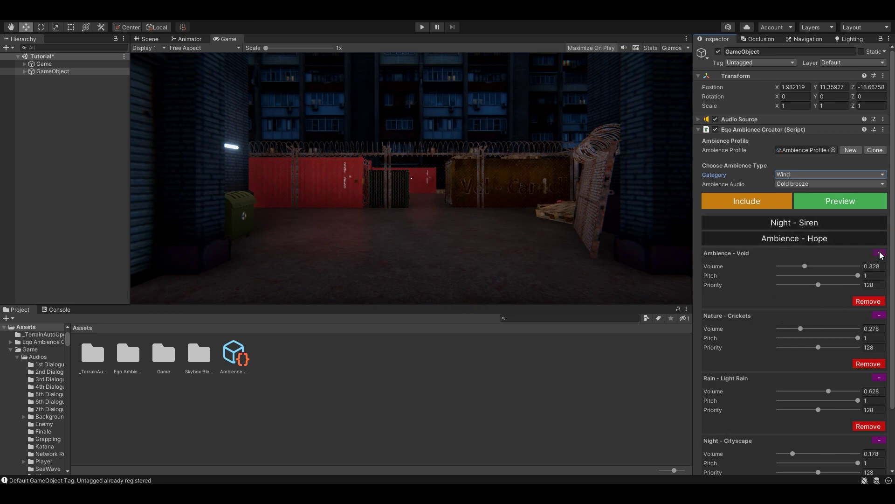
click(880, 253)
click(880, 269)
click(885, 286)
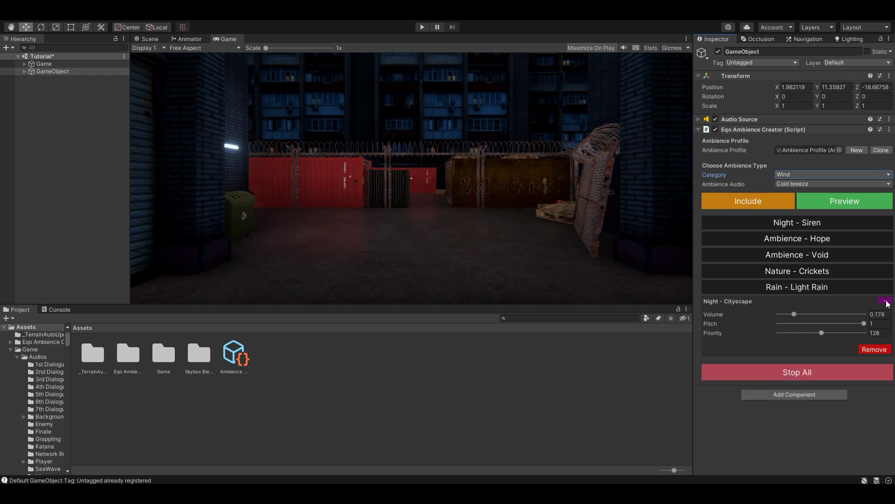
click(885, 301)
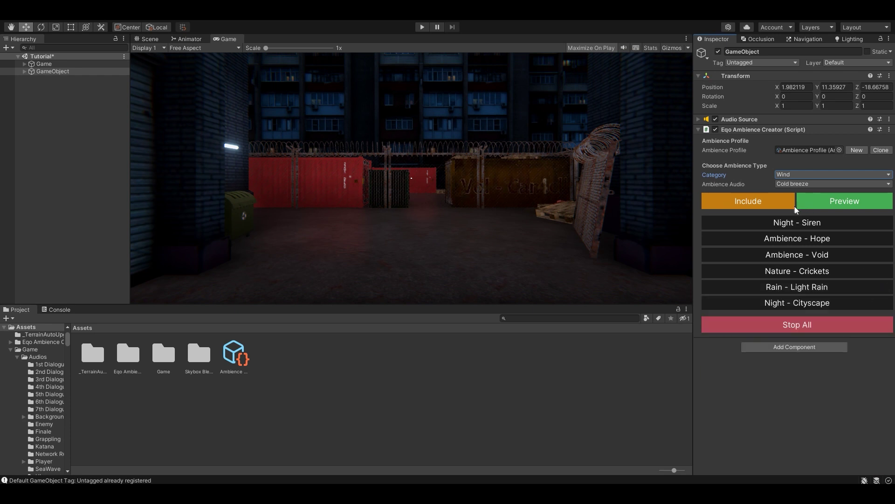
click(782, 201)
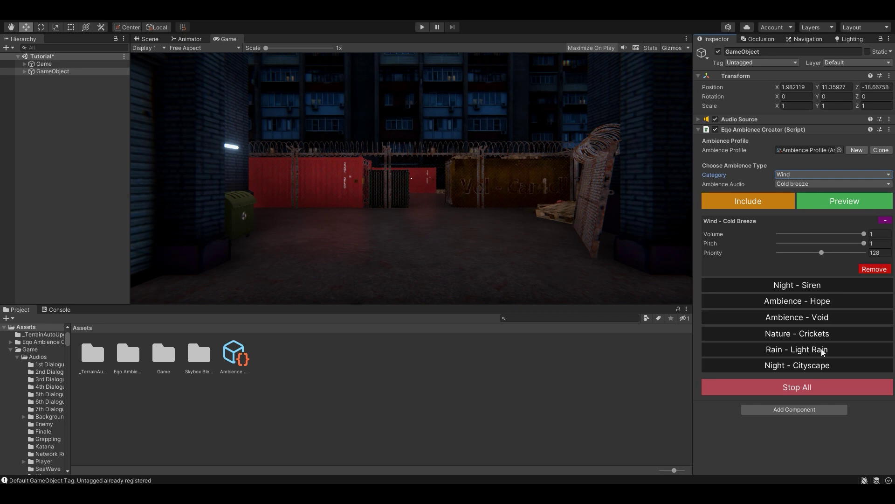
Lower Ambience - Hope volume to 0.291 and Wind - Cold Breeze volume to 0.475.
click(826, 302)
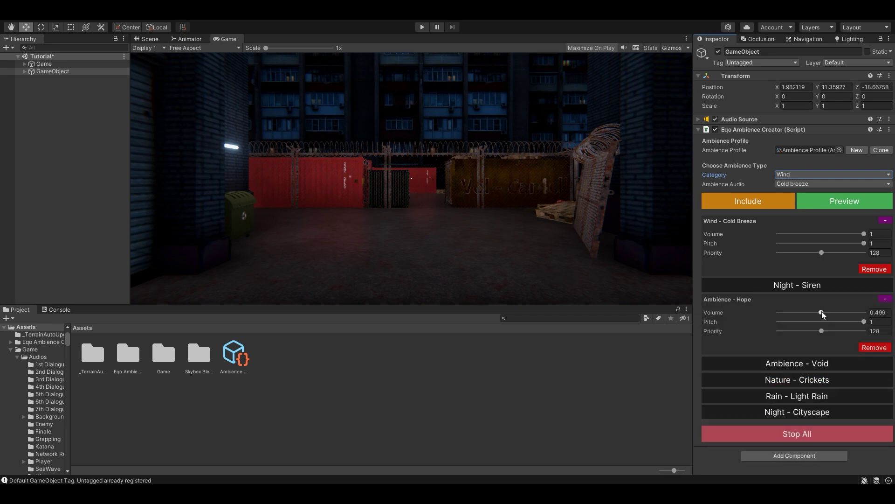
drag(822, 312, 805, 317)
drag(864, 235, 820, 236)
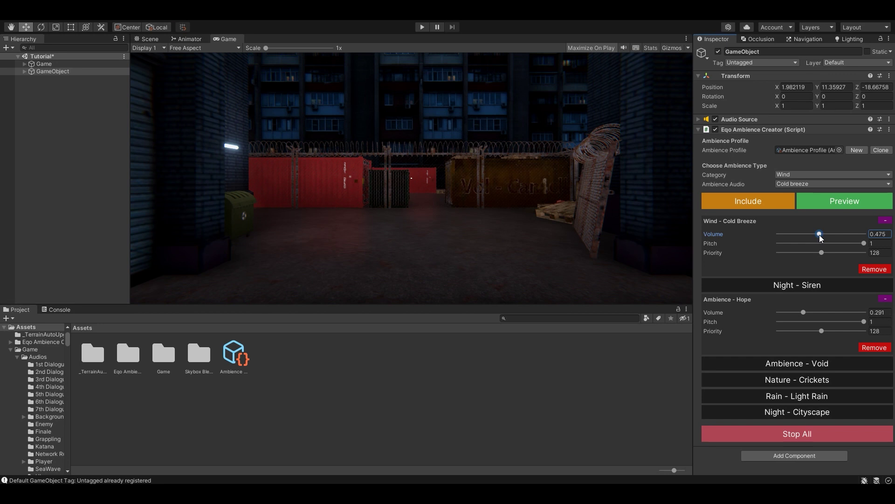
drag(819, 235, 819, 236)
click(815, 381)
Review the Night - Siren volume field, then collapse the Night - Siren and Ambience - Hope layers.
drag(819, 391, 795, 394)
click(794, 285)
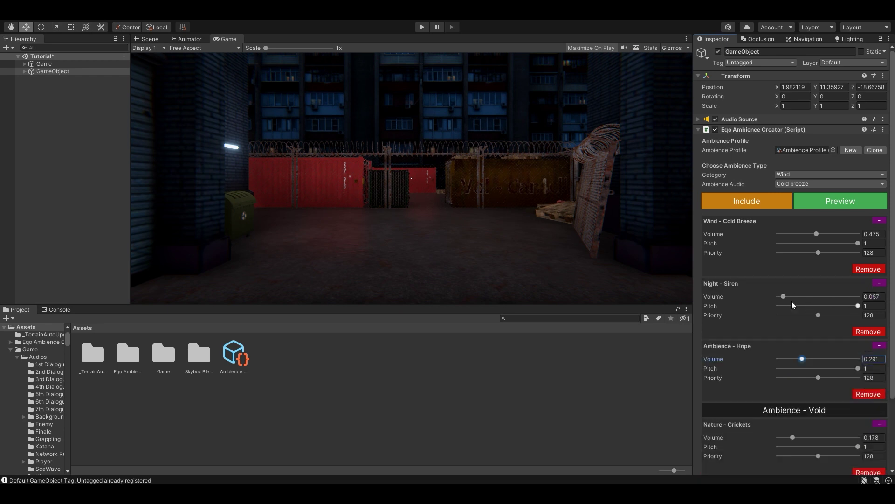
click(871, 296)
click(881, 297)
key(shift+Left)
click(879, 283)
click(880, 300)
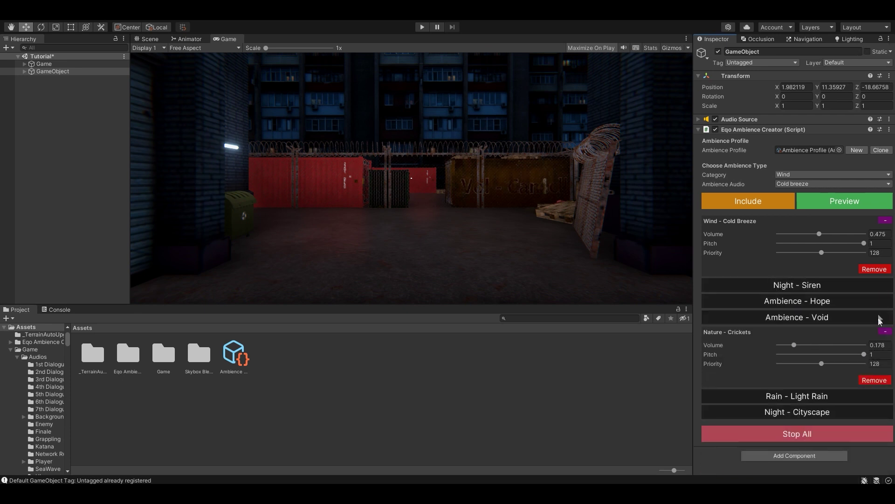
Raise Rain - Light Rain volume to 0.87 and collapse the Light Rain, Crickets and Cold Breeze layers.
click(813, 396)
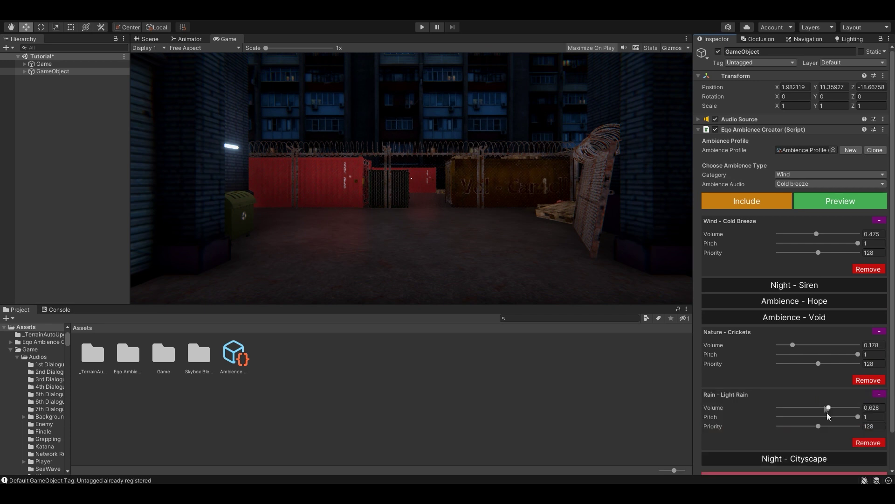
drag(830, 409, 853, 413)
scroll(796, 398, down, 2)
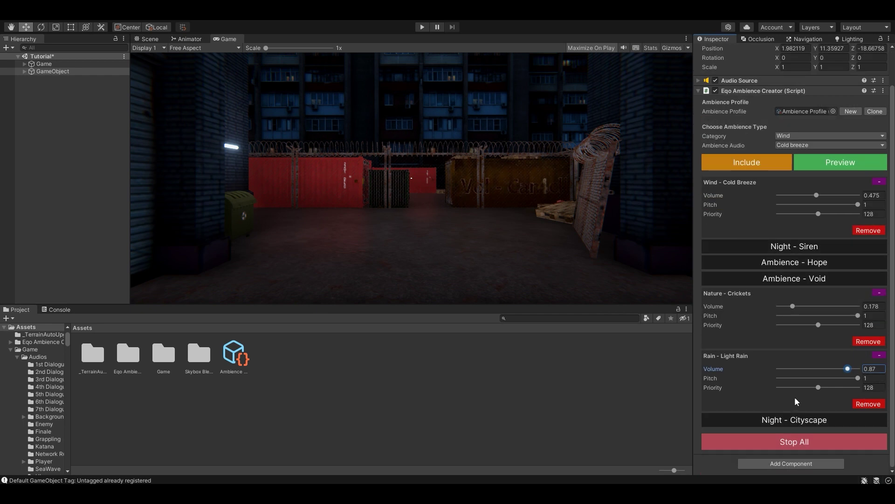
click(879, 355)
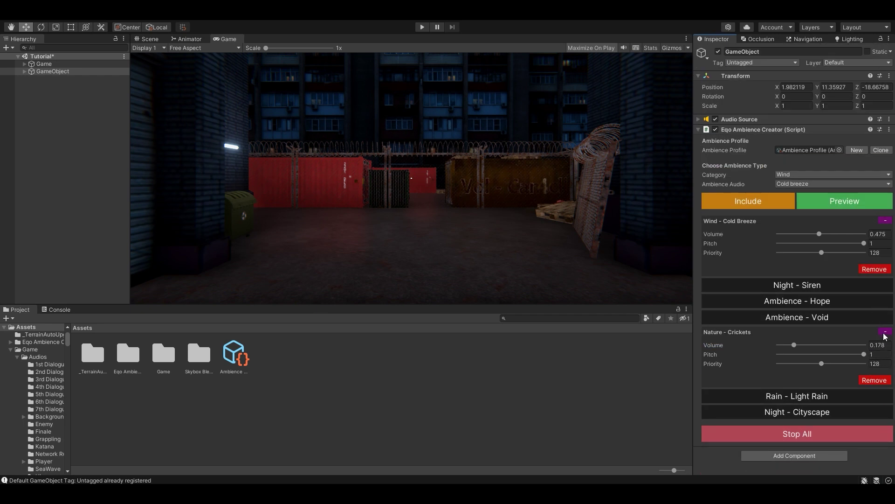
click(885, 332)
click(882, 221)
click(839, 343)
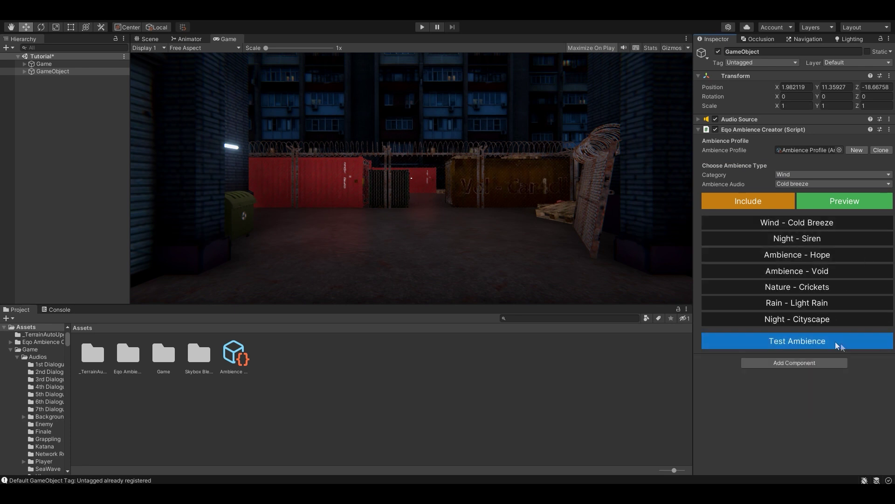
click(423, 27)
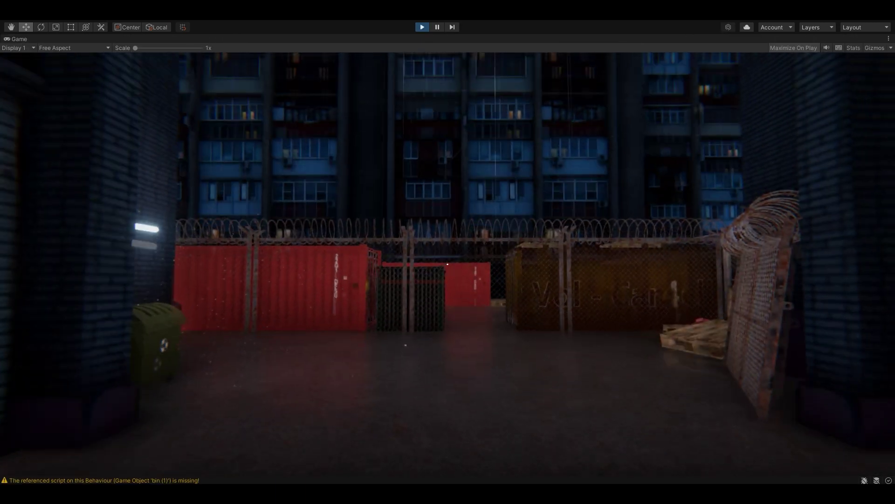
key(w)
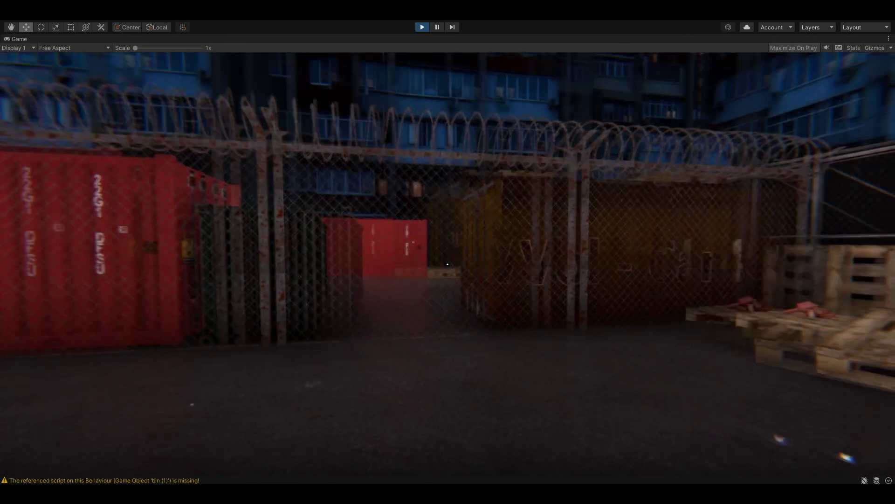
key(w)
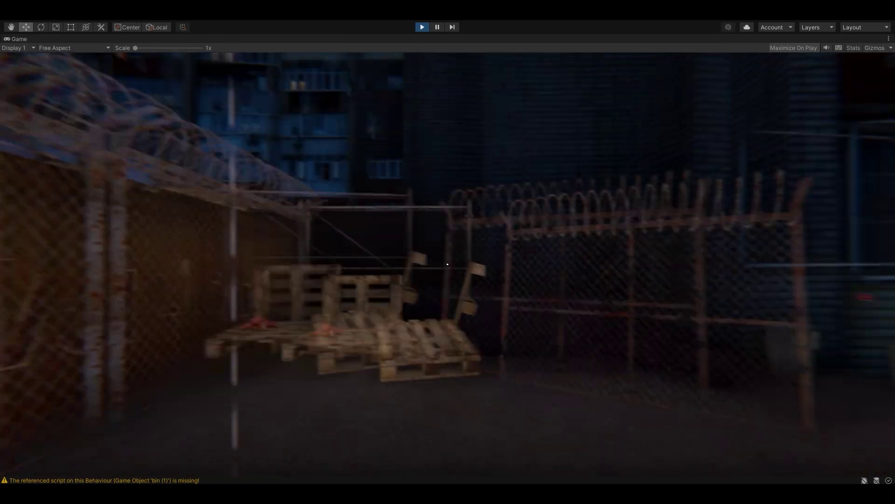
key(w)
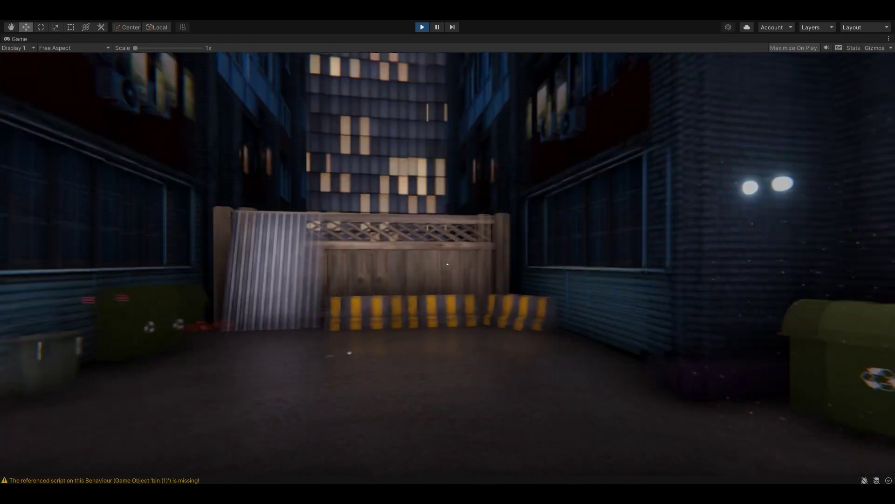
key(w)
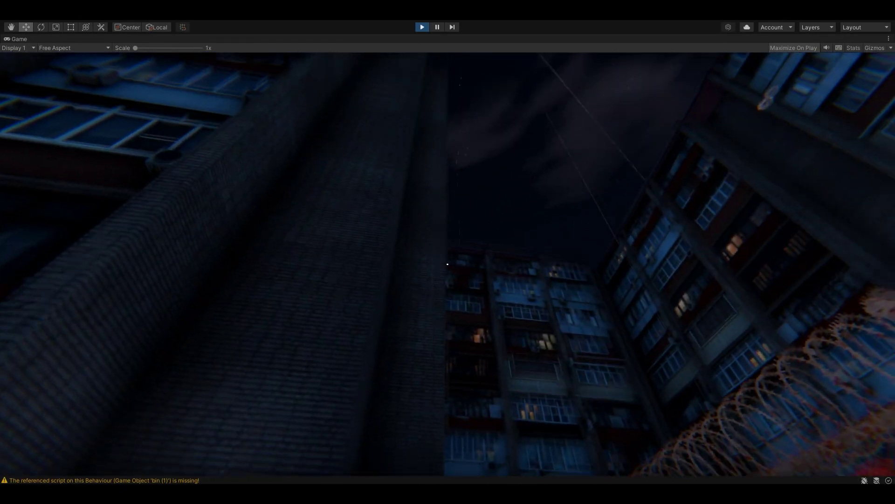
key(w)
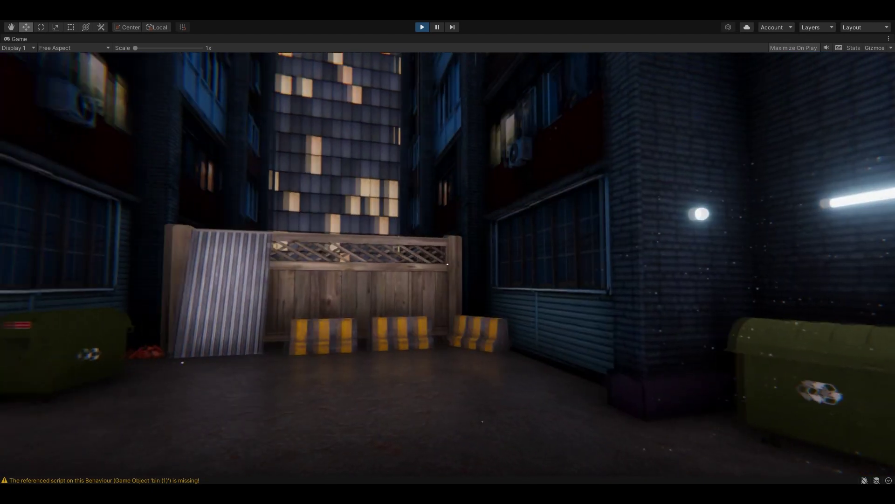
key(w)
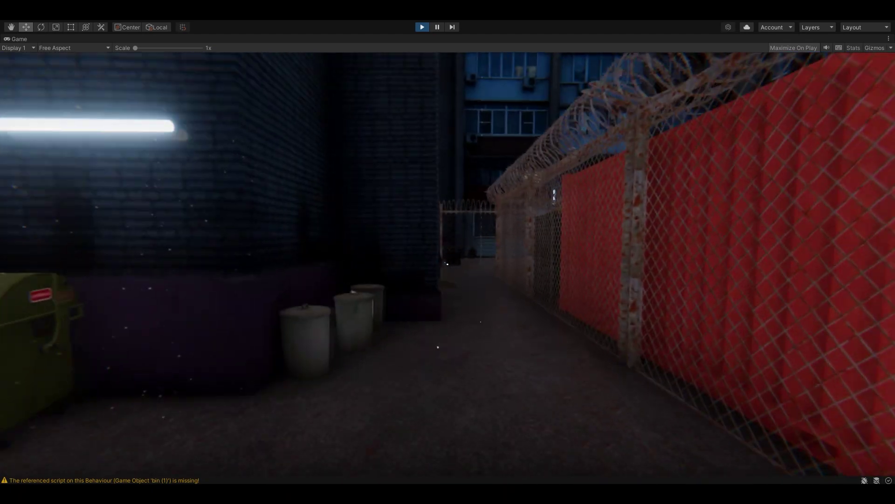
key(w)
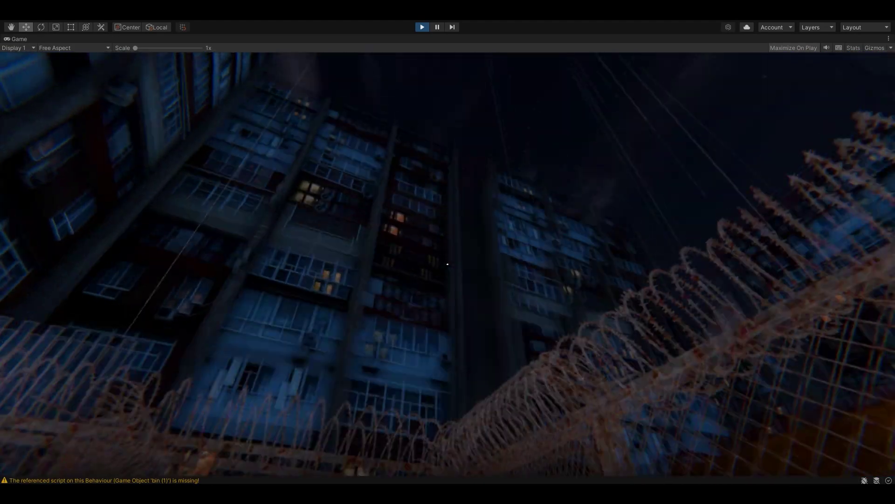
key(w)
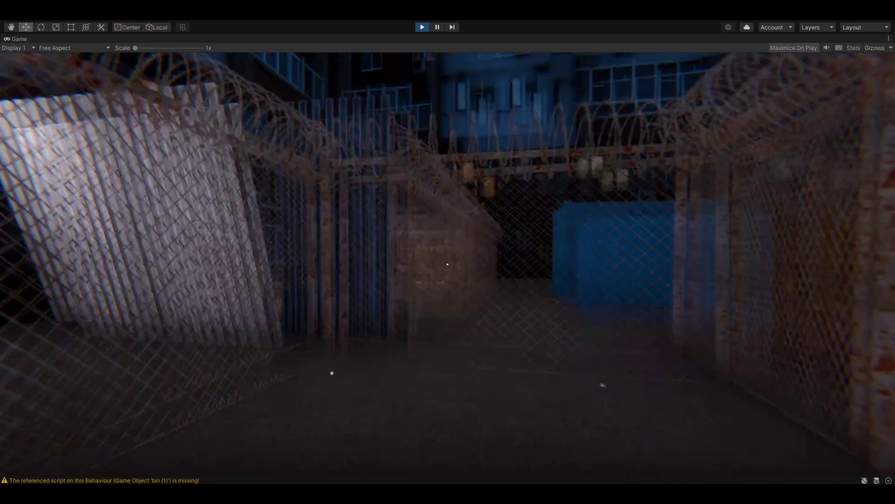
key(w)
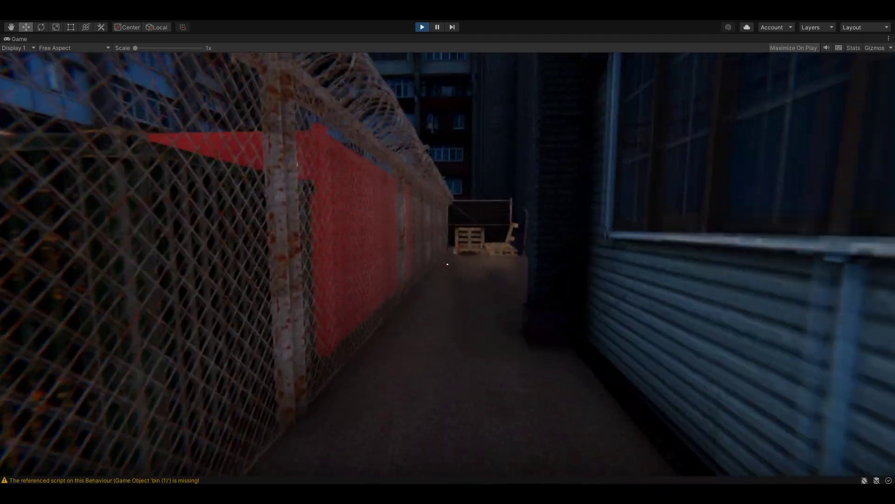
key(w)
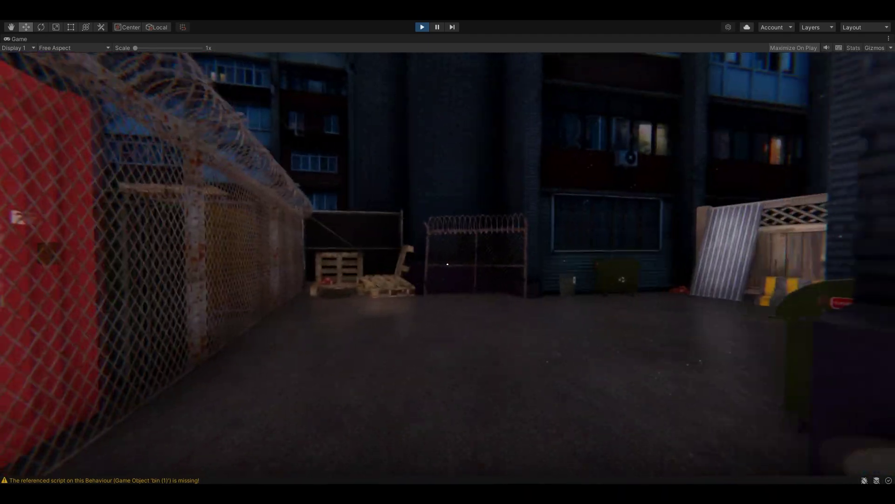
key(w)
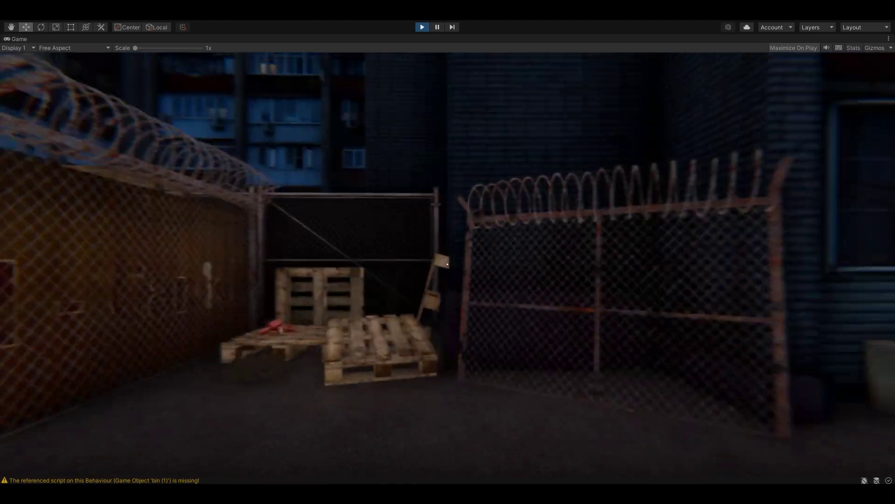
key(w)
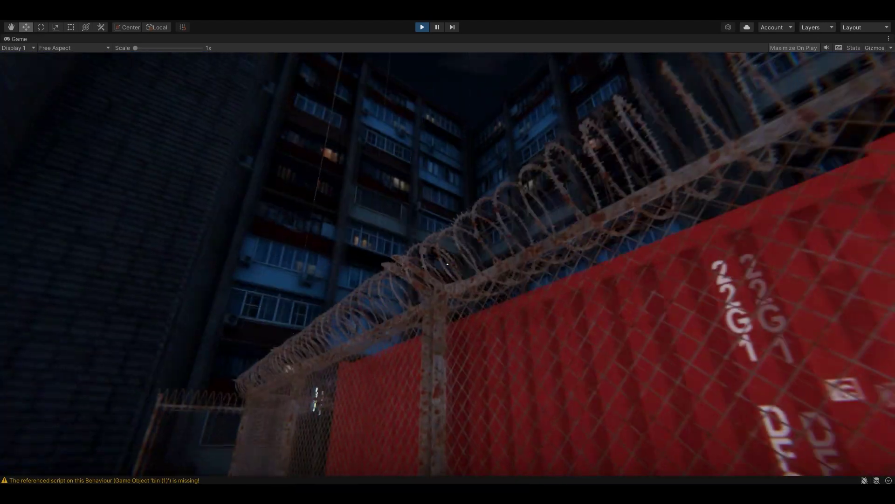
key(w)
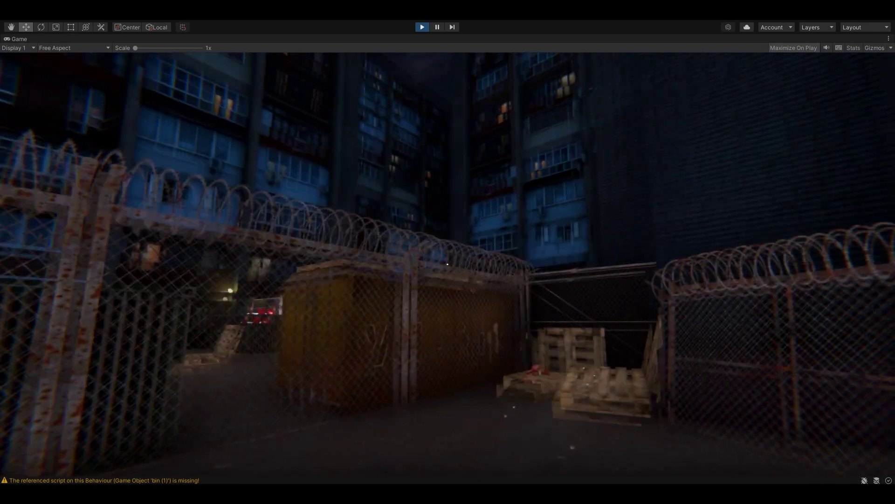
key(w)
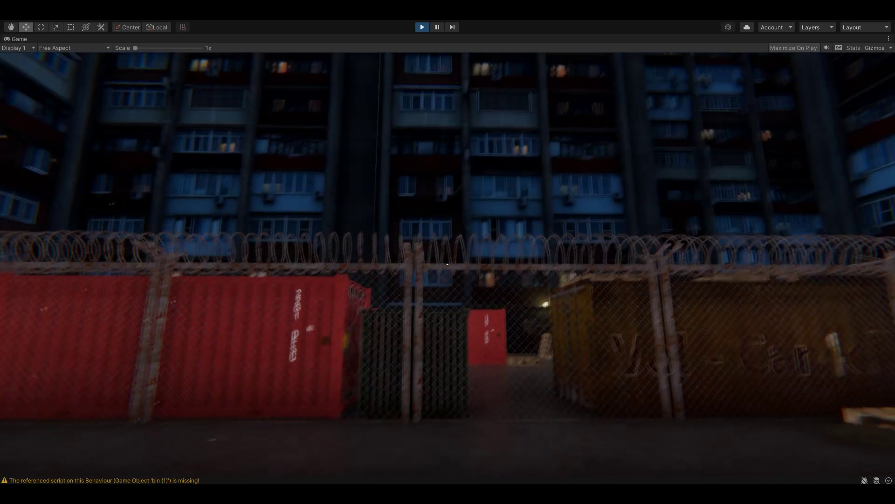
key(ctrl+p)
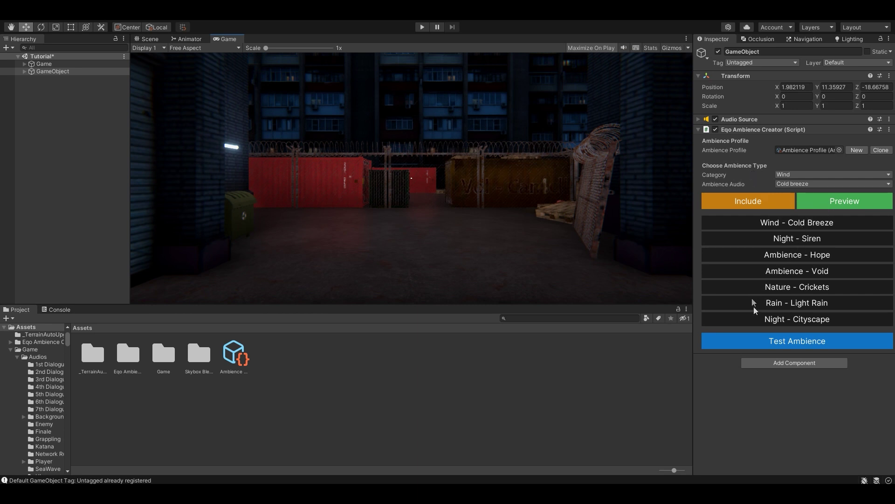
click(788, 320)
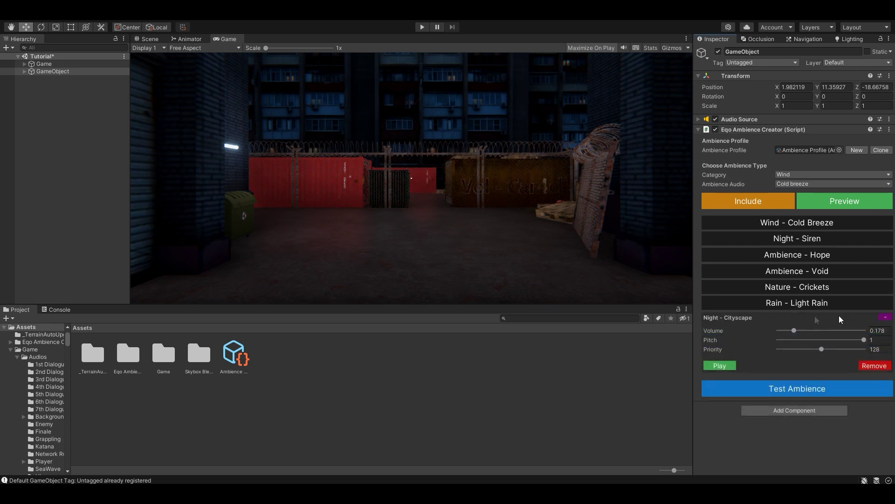
click(885, 318)
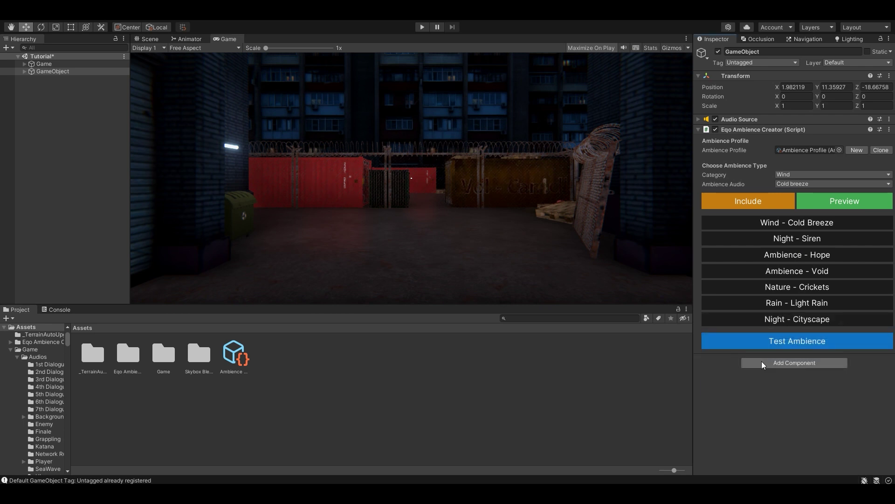